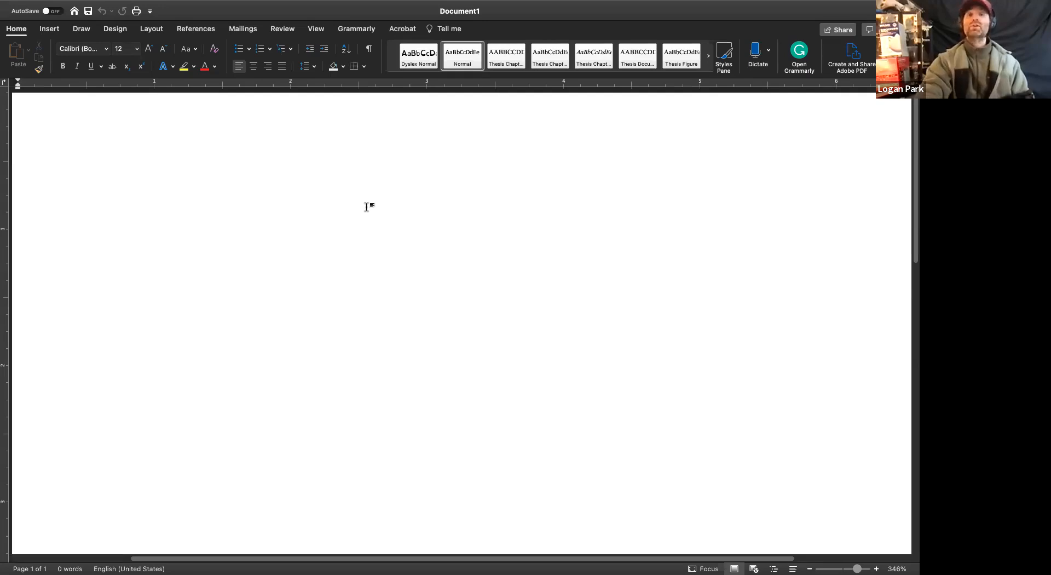
# Step: Write "Front Matter" on the first line of the blank document and format it as a bulleted item
pyautogui.hscroll(-1, 801, 540)
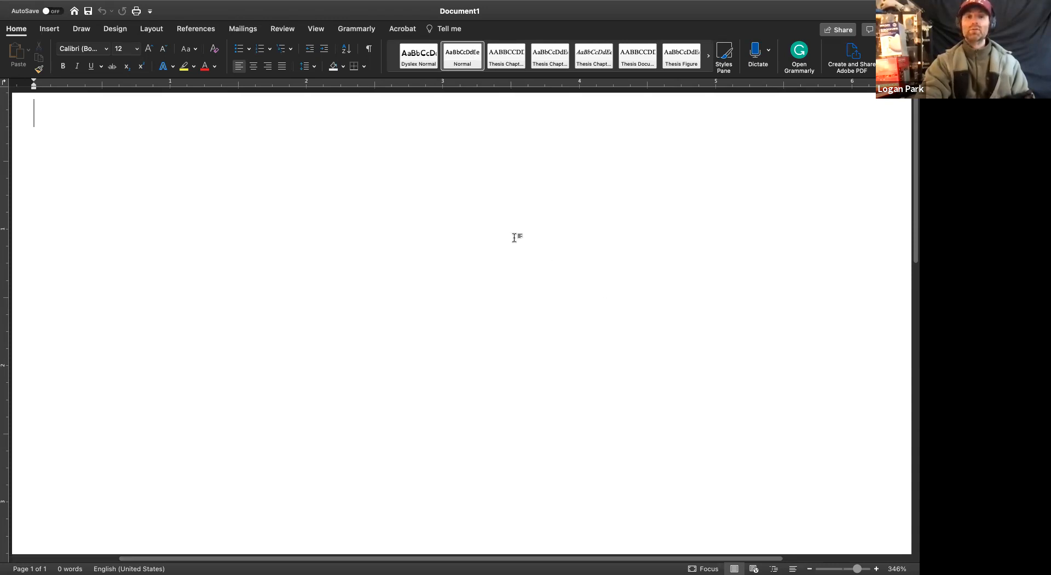
pyautogui.click(843, 568)
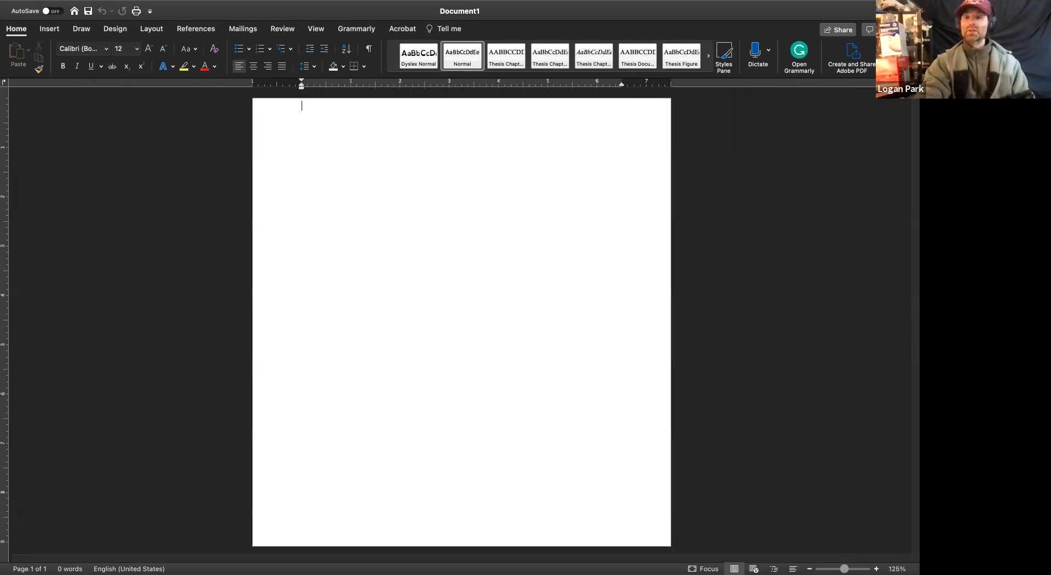
pyautogui.scroll(10, 833, 554)
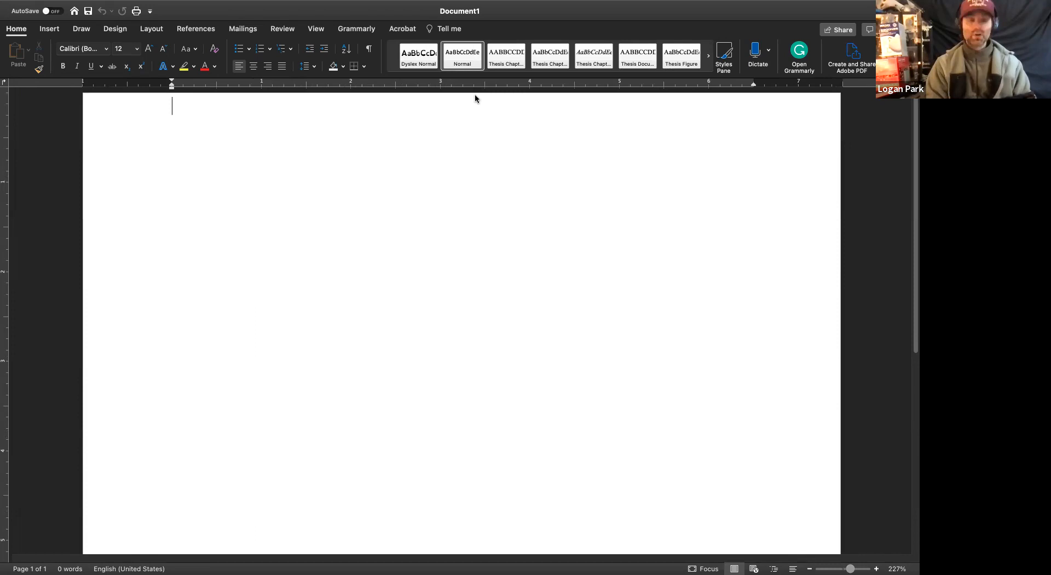
pyautogui.write('Front P')
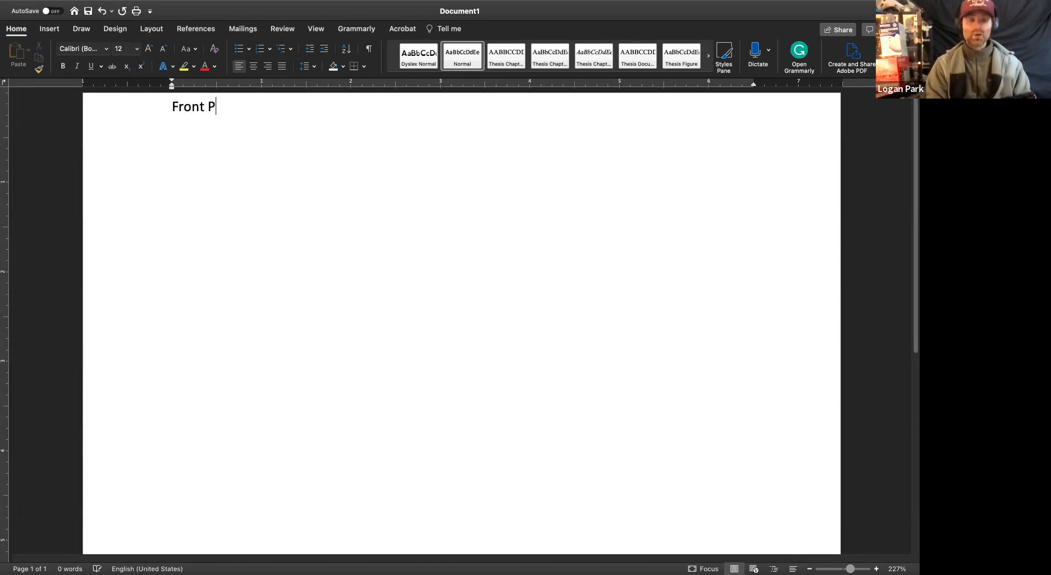
pyautogui.write('Mateer')
pyautogui.press('BackSpace')
pyautogui.press('BackSpace')
pyautogui.press('BackSpace')
pyautogui.press('BackSpace')
pyautogui.press('BackSpace')
pyautogui.press('BackSpace')
pyautogui.press('BackSpace')
pyautogui.write('Ma')
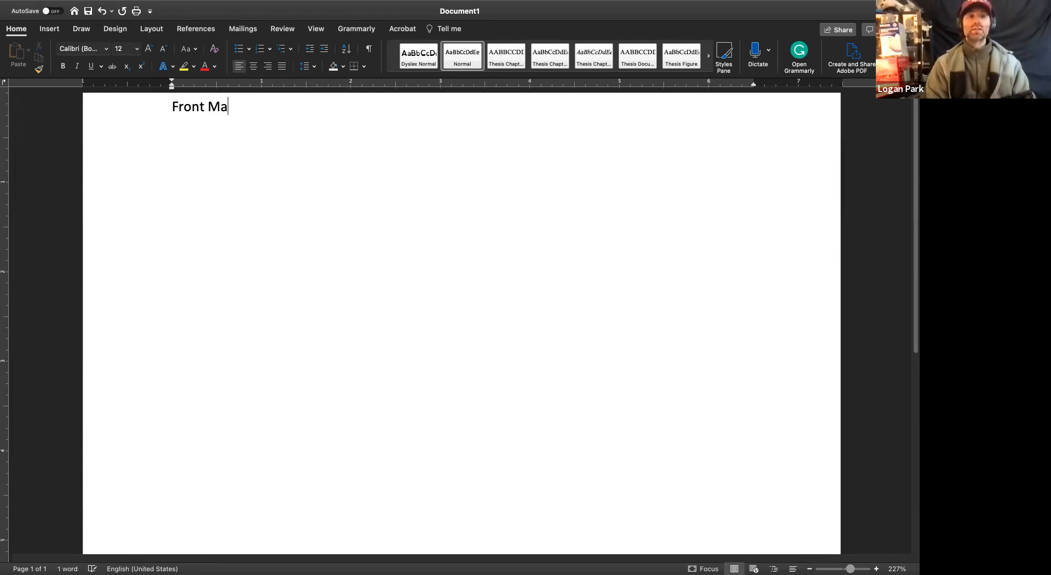
pyautogui.write('tter')
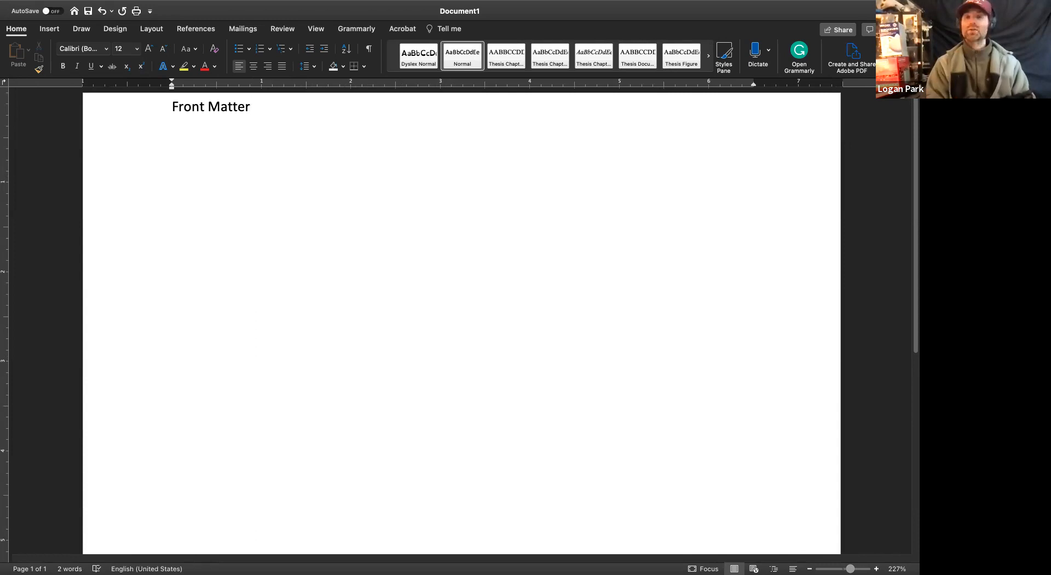
pyautogui.click(239, 49)
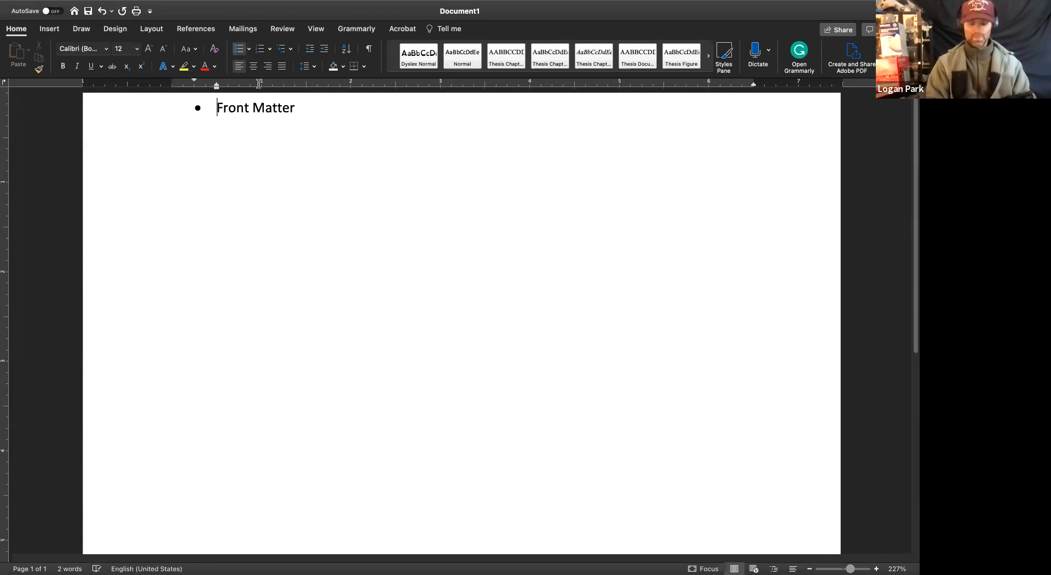
# Step: Add the indented sub-bullets "Preface" and "Foreword" under Front Matter
pyautogui.press('Return')
pyautogui.press('Tab')
pyautogui.write('Preface')
pyautogui.press('Return')
pyautogui.write('Forew')
pyautogui.write('rod')
pyautogui.press('BackSpace')
pyautogui.press('BackSpace')
pyautogui.press('BackSpace')
pyautogui.write('ord')
# Step: Add the sub-bullets "Table of Contents" and "List of Figures" after Foreword
pyautogui.press('Return')
pyautogui.write('Table o')
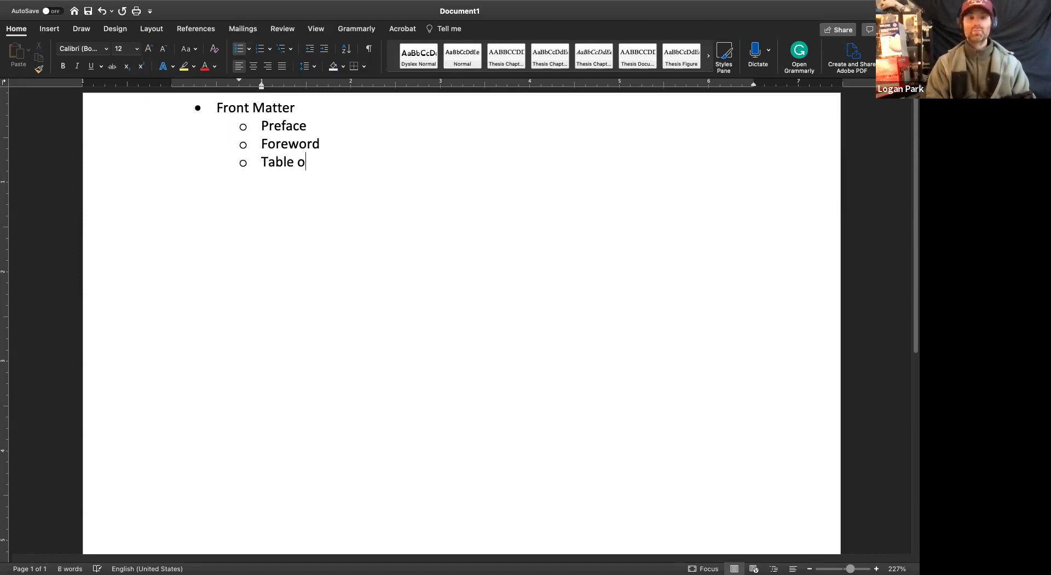
pyautogui.write('f Contents')
pyautogui.press('Return')
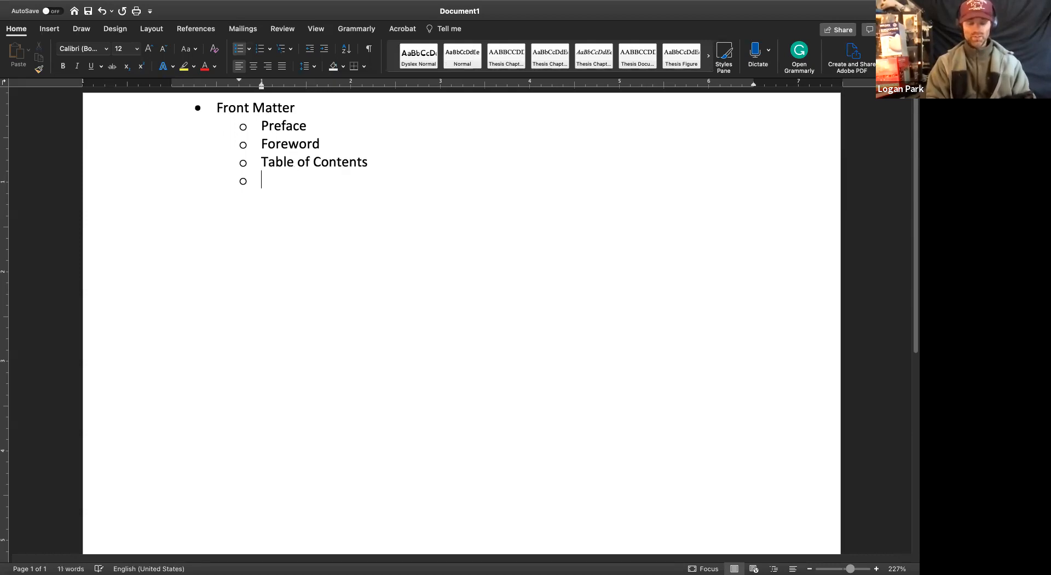
pyautogui.write('List of Figures')
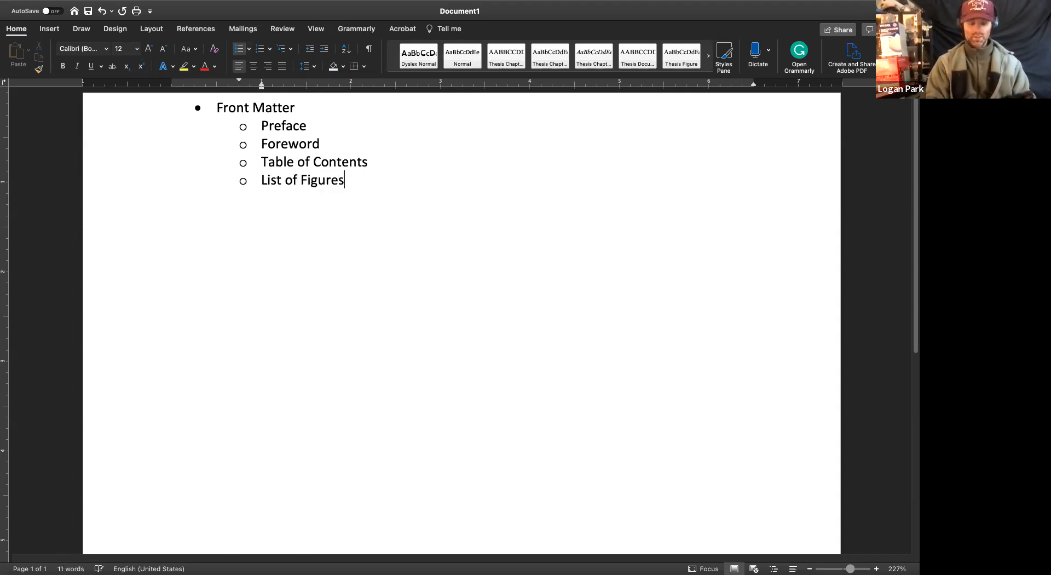
# Step: Add the sub-bullets "List of Tables" and "List of Maps" below List of Figures
pyautogui.press('Return')
pyautogui.write('Li')
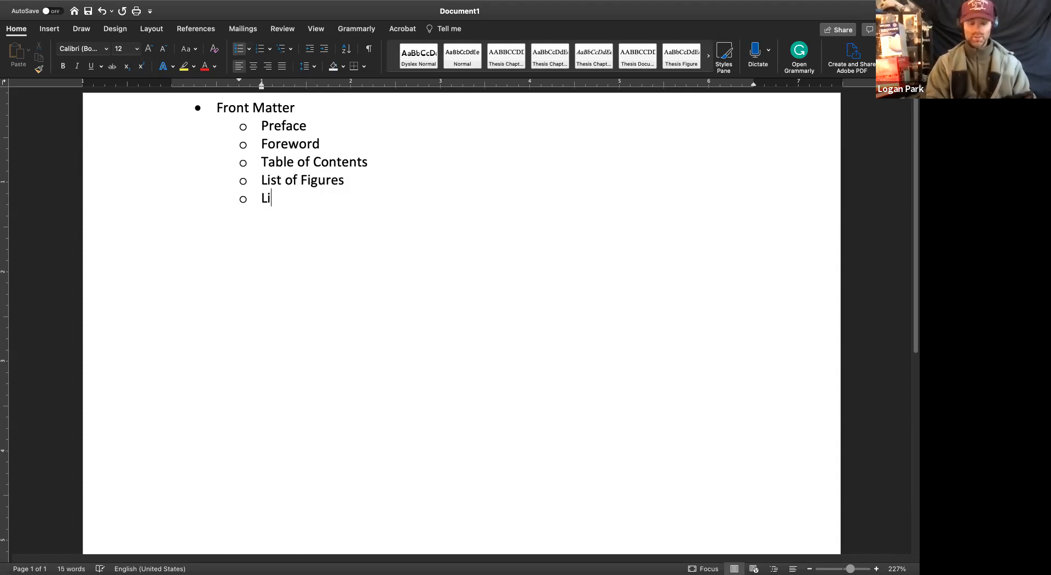
pyautogui.write('st of Tables')
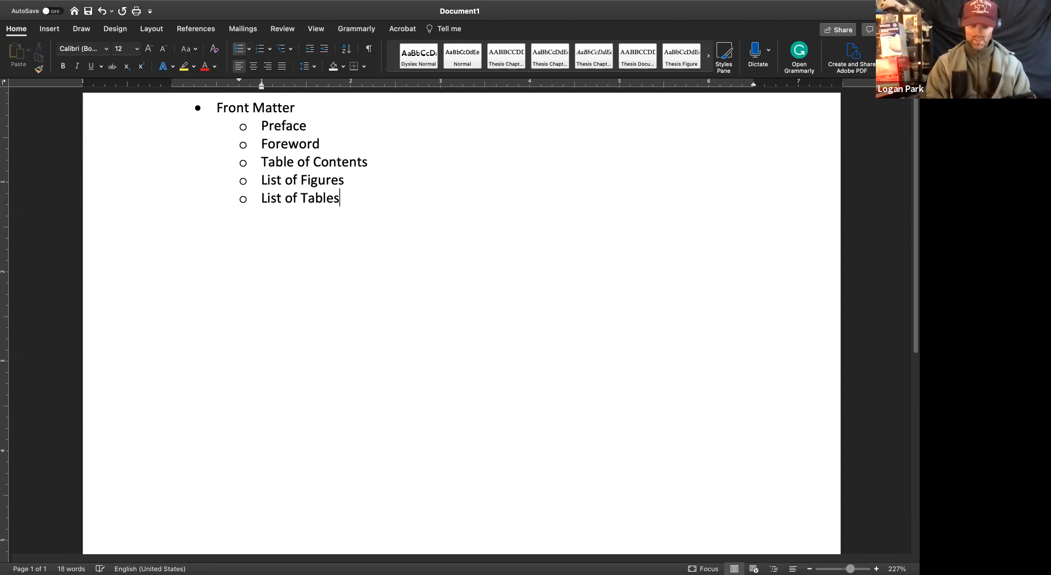
pyautogui.press('Return')
pyautogui.write('L')
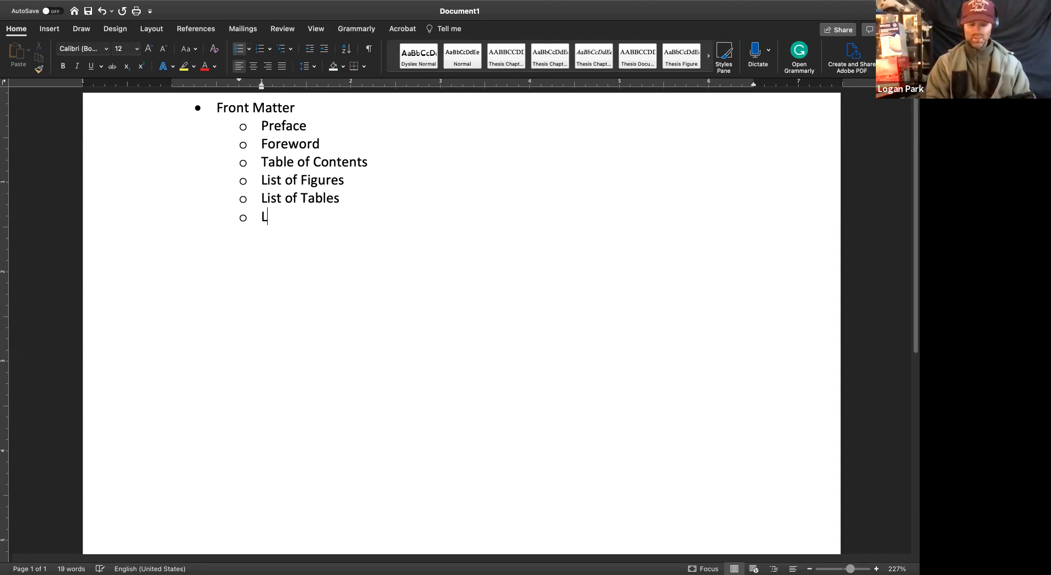
pyautogui.write('ist of Maps')
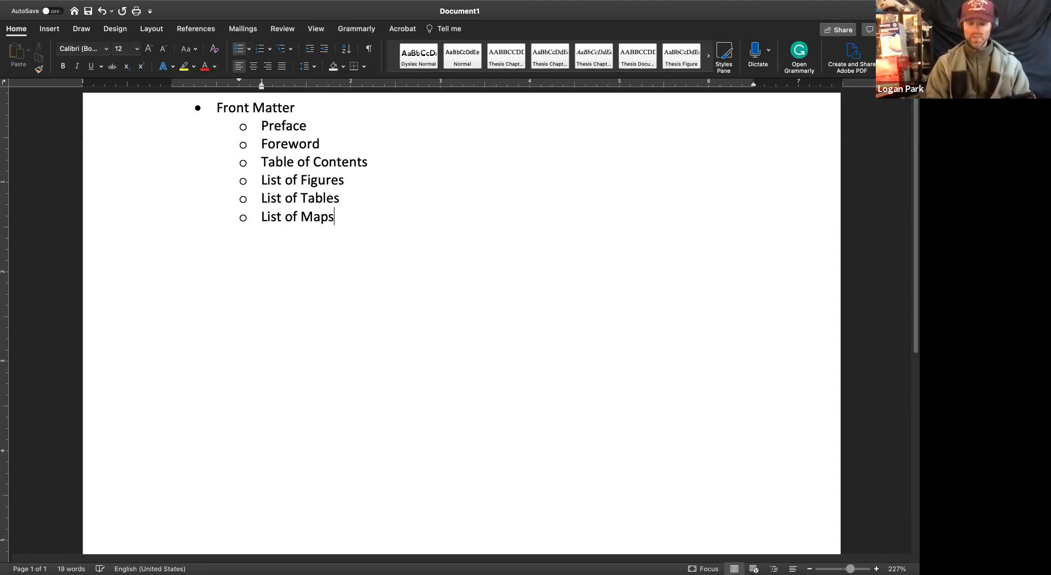
# Step: Add the sub-bullet "List of Diagrams" at the end of the Front Matter list
pyautogui.press('Return')
pyautogui.write('Lust of')
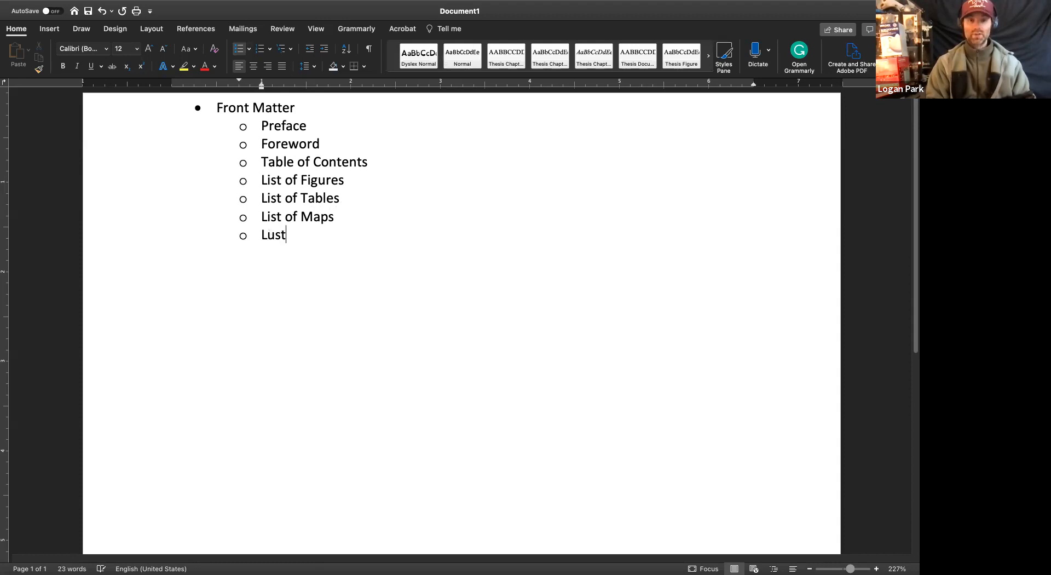
pyautogui.press('BackSpace')
pyautogui.press('BackSpace')
pyautogui.press('BackSpace')
pyautogui.press('BackSpace')
pyautogui.press('BackSpace')
pyautogui.press('BackSpace')
pyautogui.press('BackSpace')
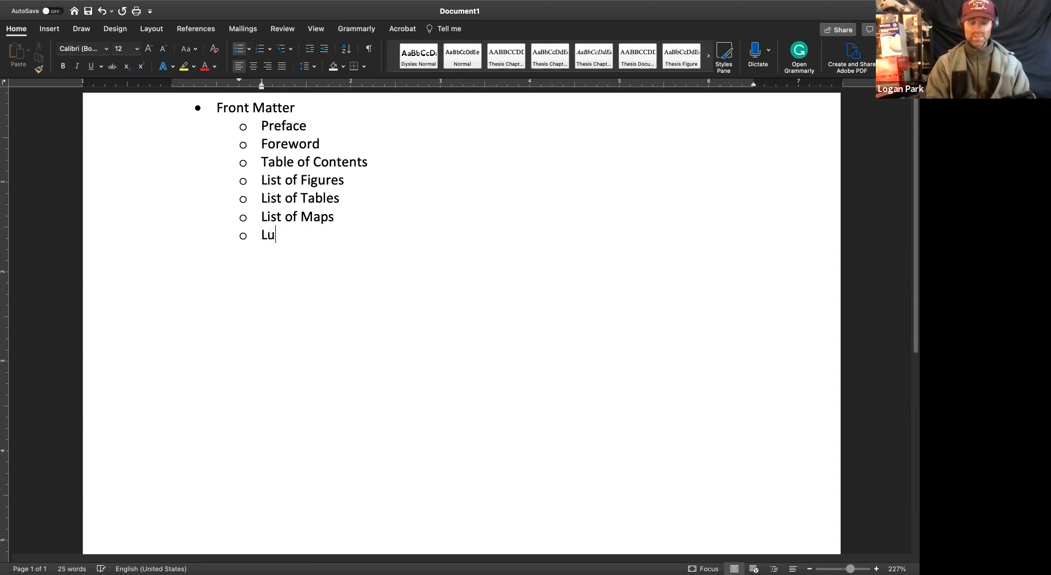
pyautogui.write('ist Diagrams')
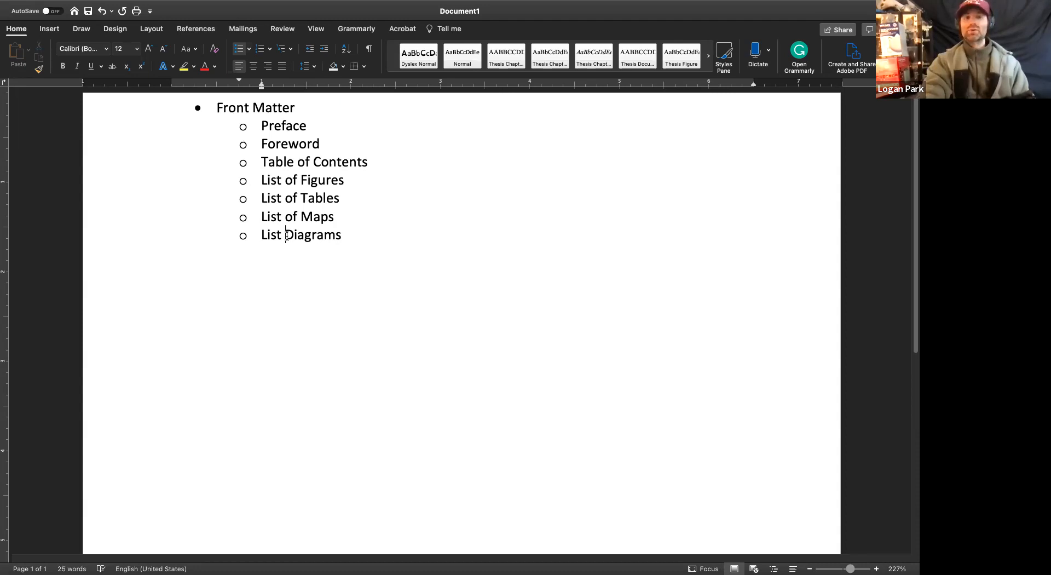
pyautogui.write('of')
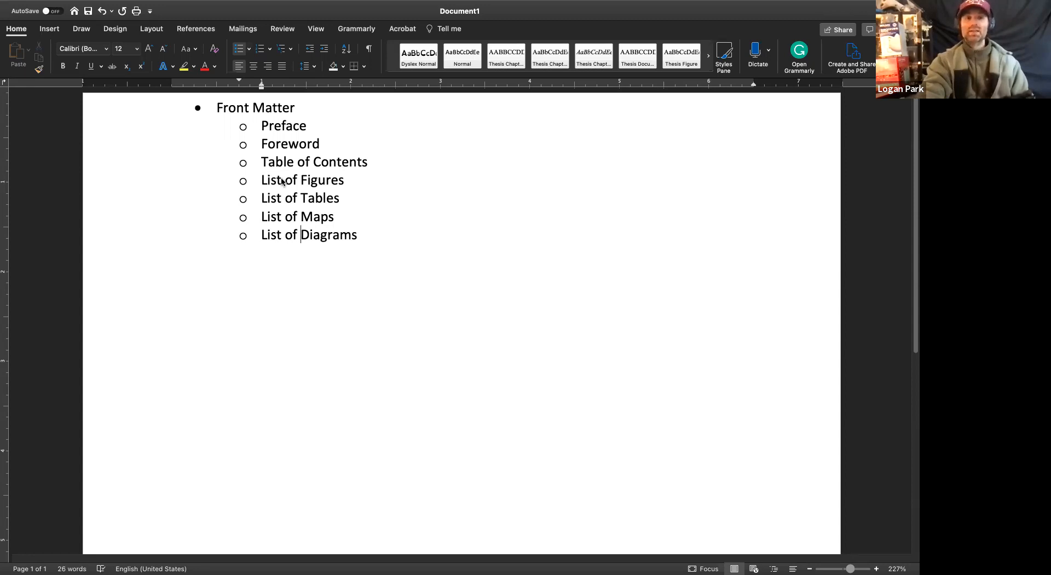
pyautogui.tripleClick(282, 182)
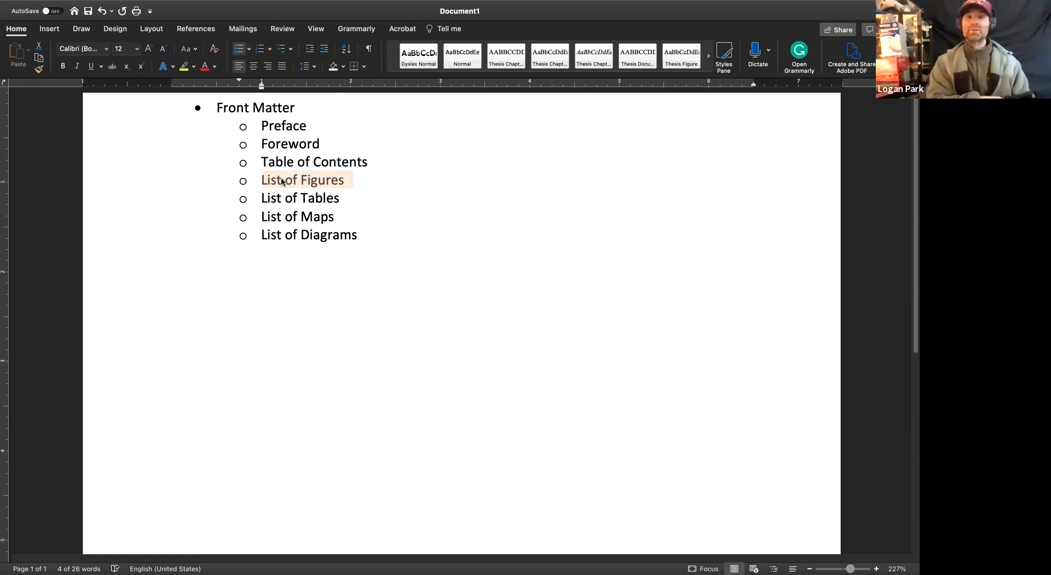
pyautogui.click(363, 182)
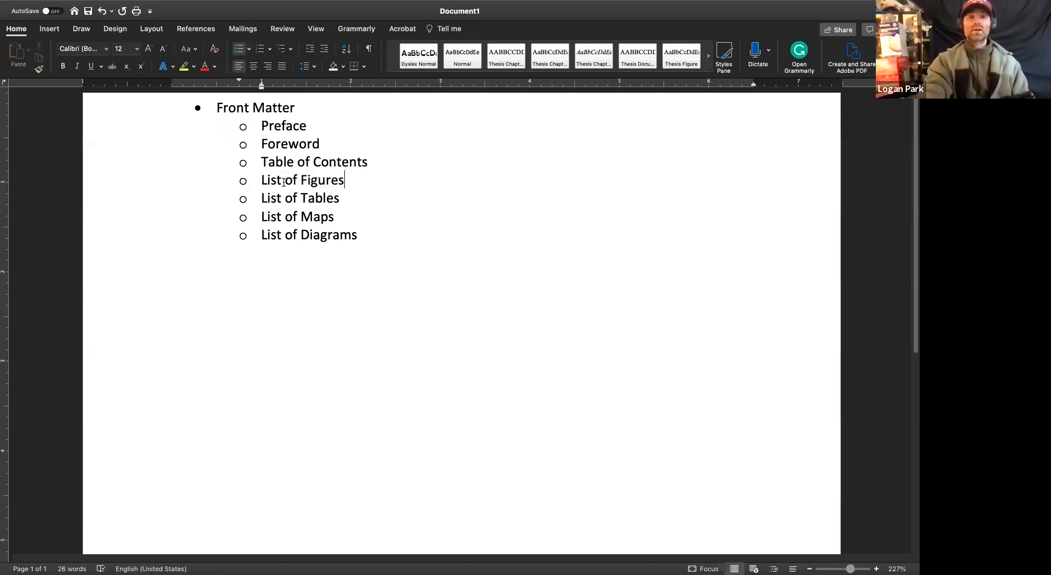
pyautogui.moveTo(263, 186); pyautogui.dragTo(339, 184)
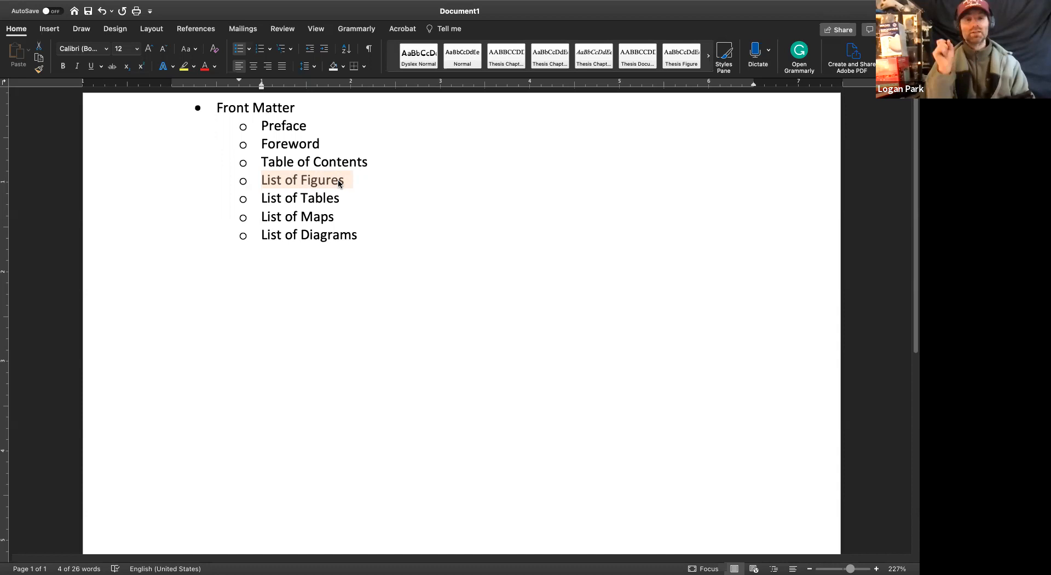
pyautogui.click(381, 240)
# Step: Insert the sub-bullet "Acknowledgements" between Foreword and Table of Contents
pyautogui.click(344, 141)
pyautogui.press('Return')
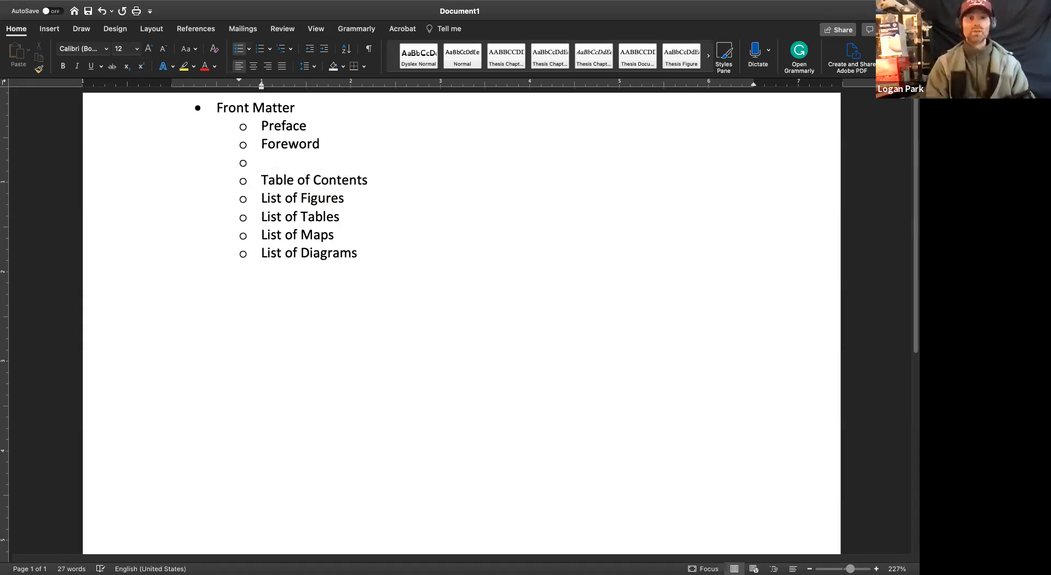
pyautogui.write('Acknowledgements')
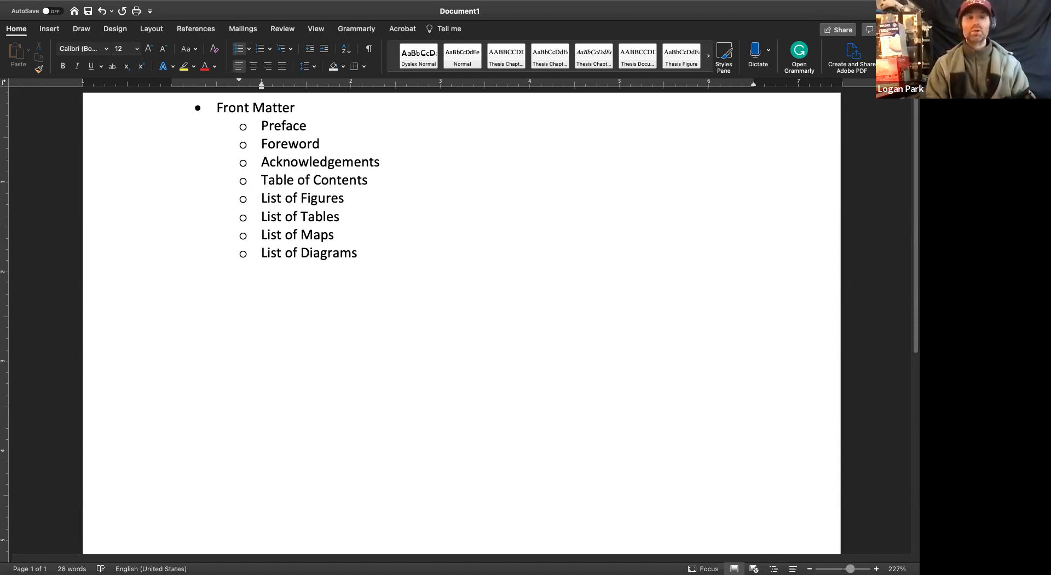
# Step: Insert the sub-bullet "Copyright" directly below Acknowledgements
pyautogui.press('Return')
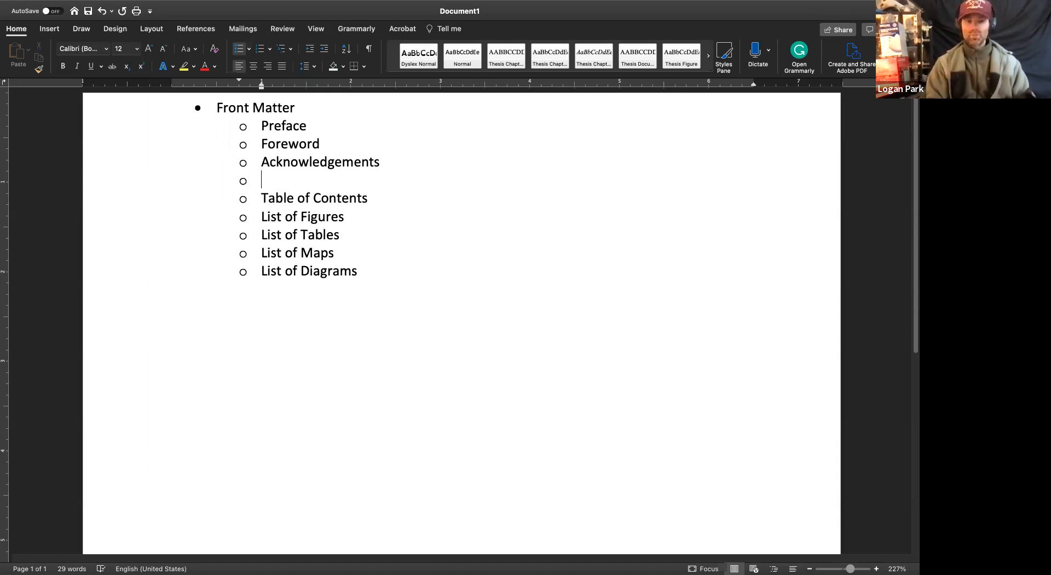
pyautogui.press('BackSpace')
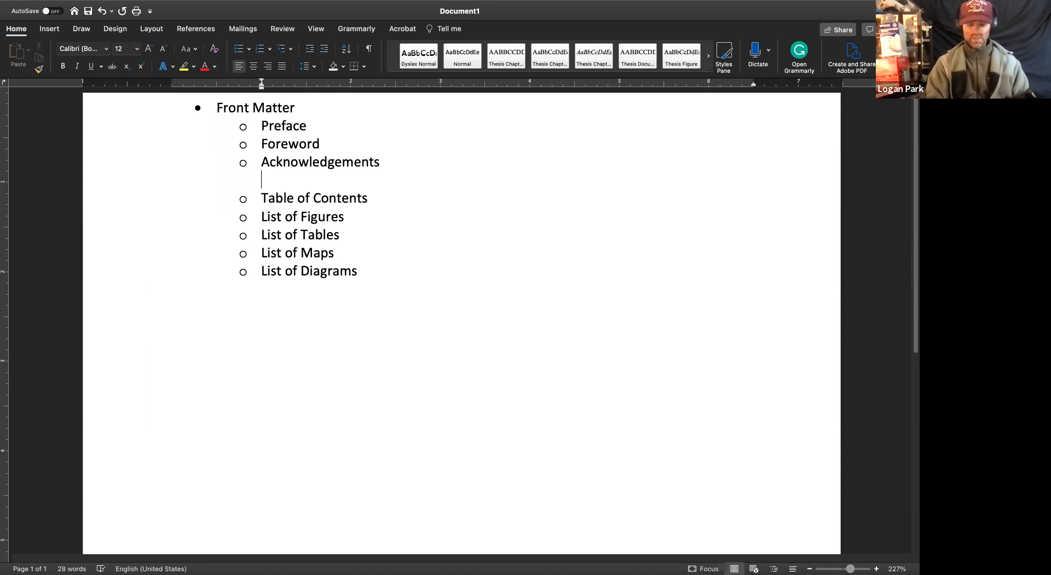
pyautogui.press('BackSpace')
pyautogui.press('Return')
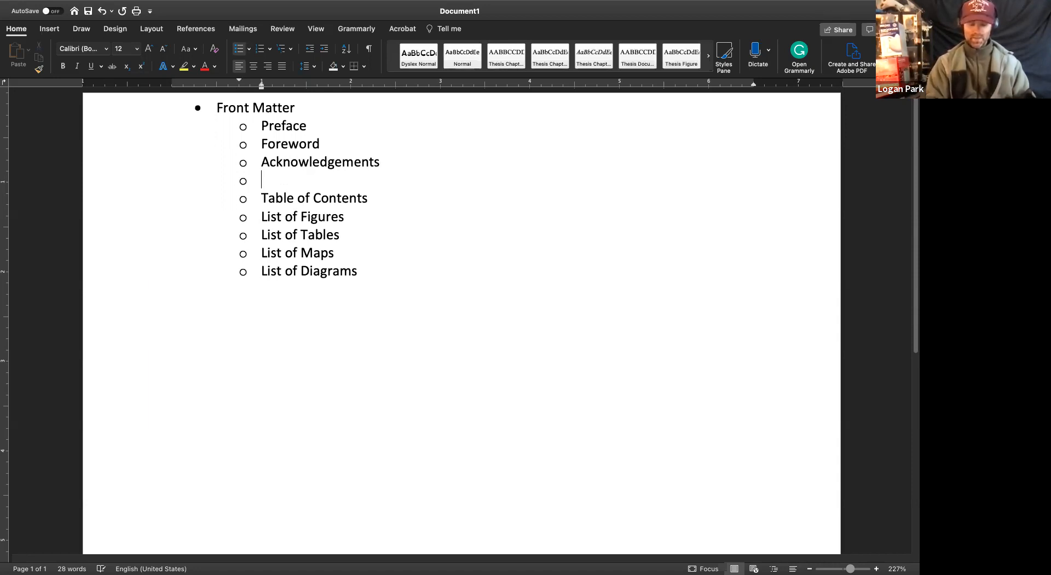
pyautogui.write('Copyr')
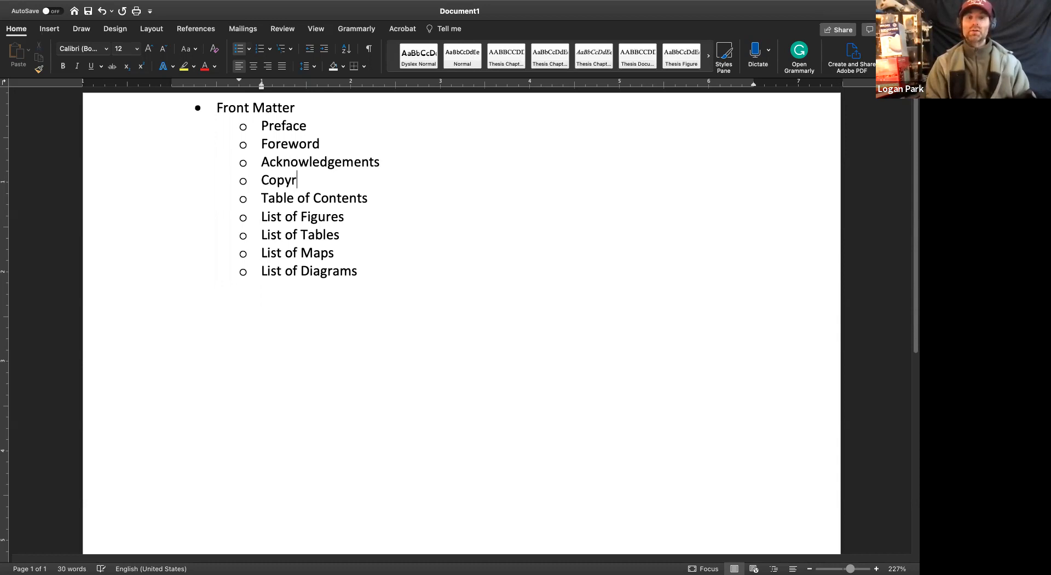
pyautogui.write('ight')
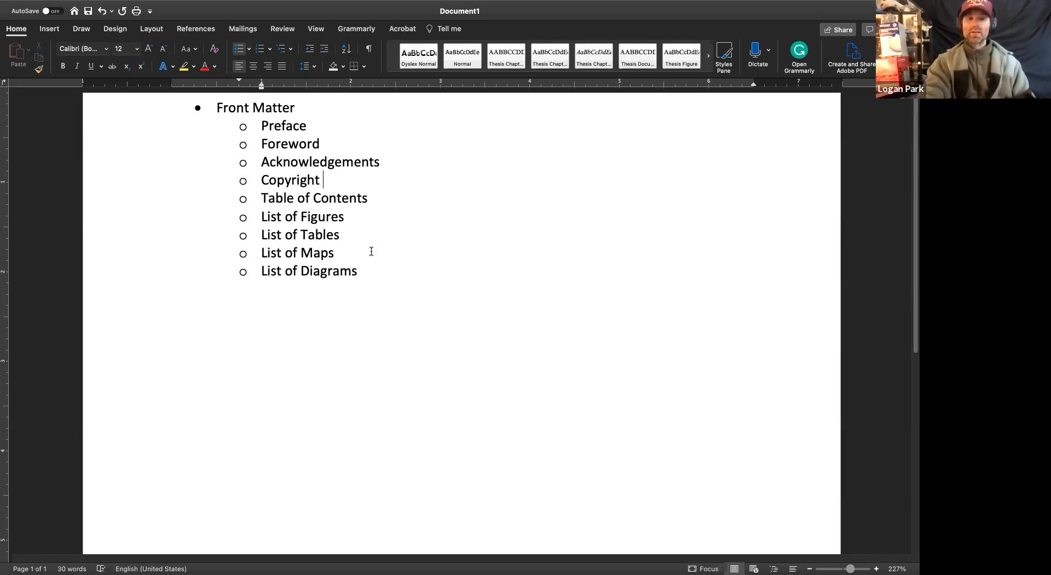
# Step: Add "Introduction" as a top-level bullet after List of Diagrams
pyautogui.click(383, 267)
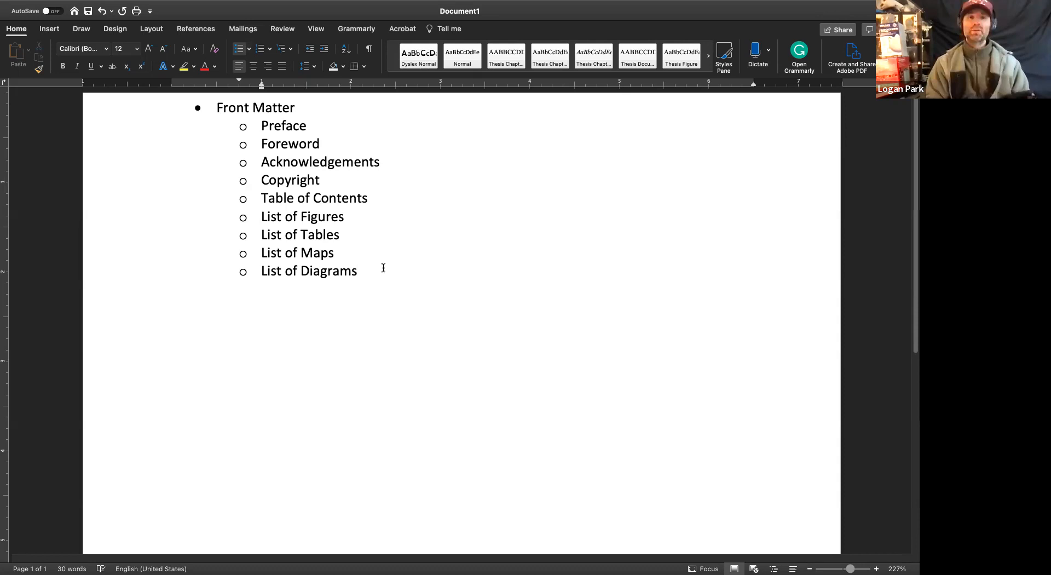
pyautogui.press('Return')
pyautogui.hotkey('shift', 'Tab')
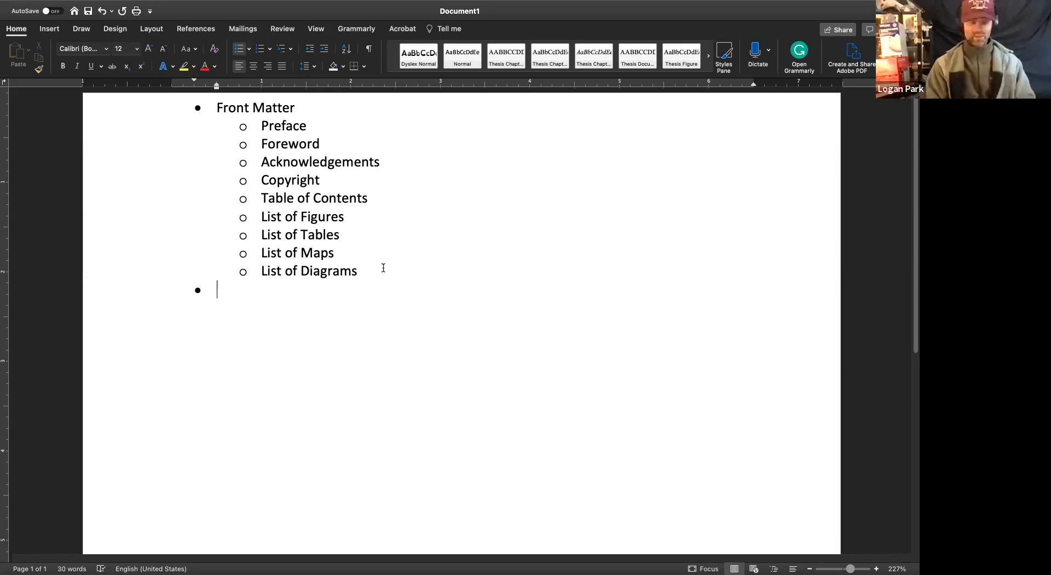
pyautogui.write('Introduct')
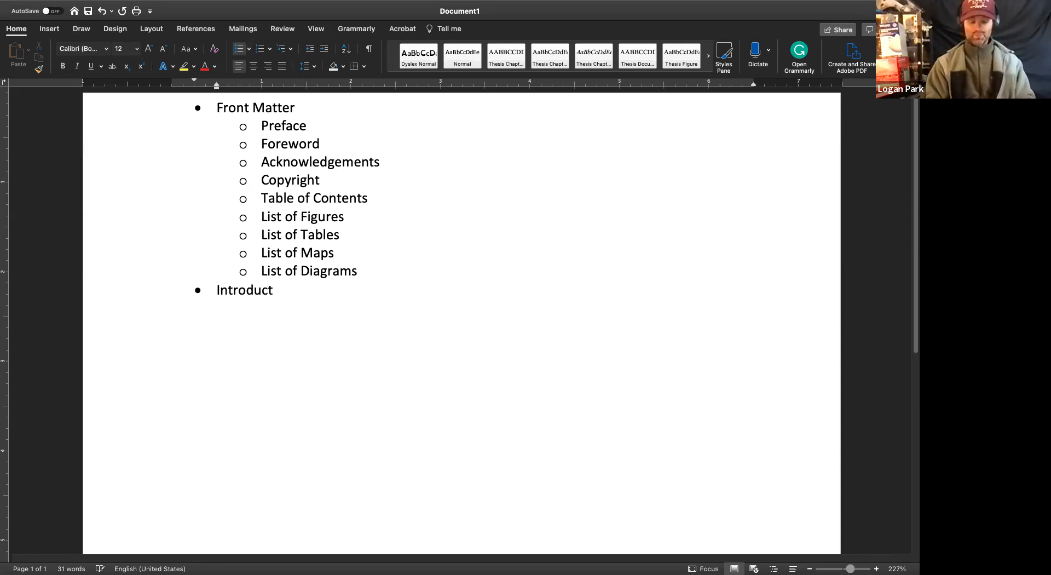
pyautogui.write('ion')
# Step: Add the top-level bullets "Literature Review" and "Methods" below Introduction
pyautogui.press('Return')
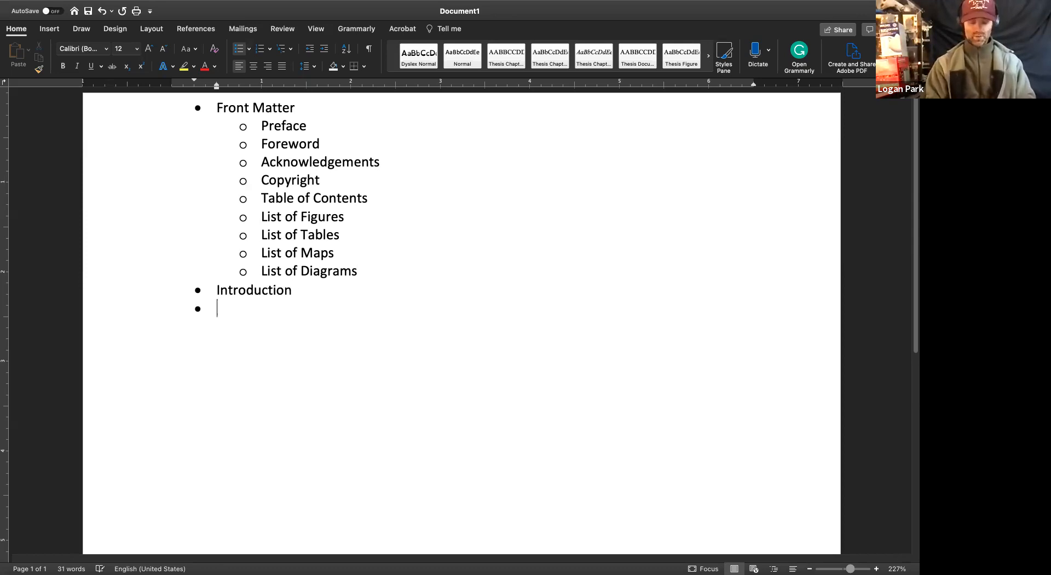
pyautogui.write('Literur')
pyautogui.press('BackSpace')
pyautogui.press('BackSpace')
pyautogui.write('a')
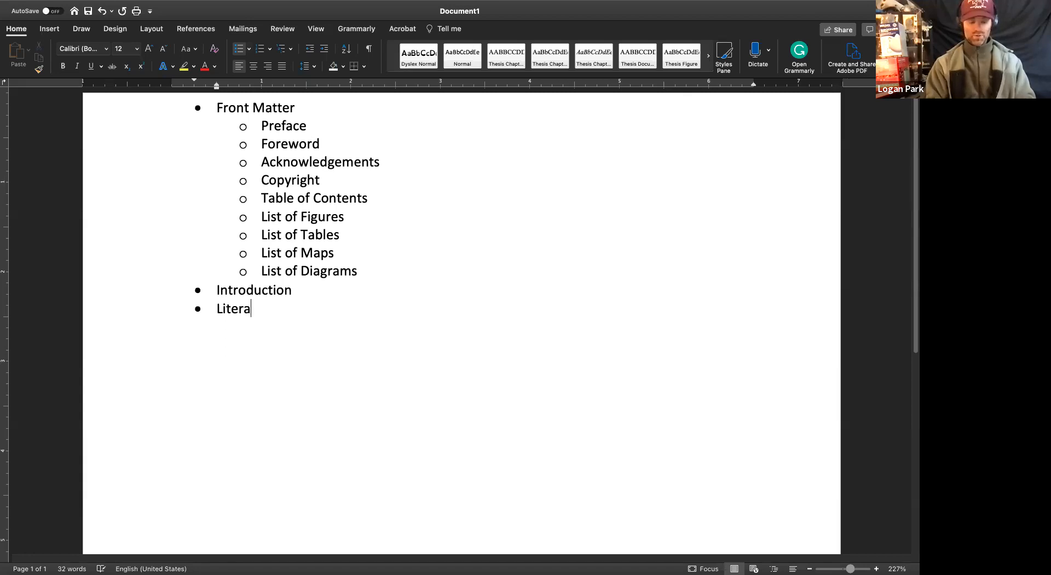
pyautogui.write('ture Review')
pyautogui.press('Return')
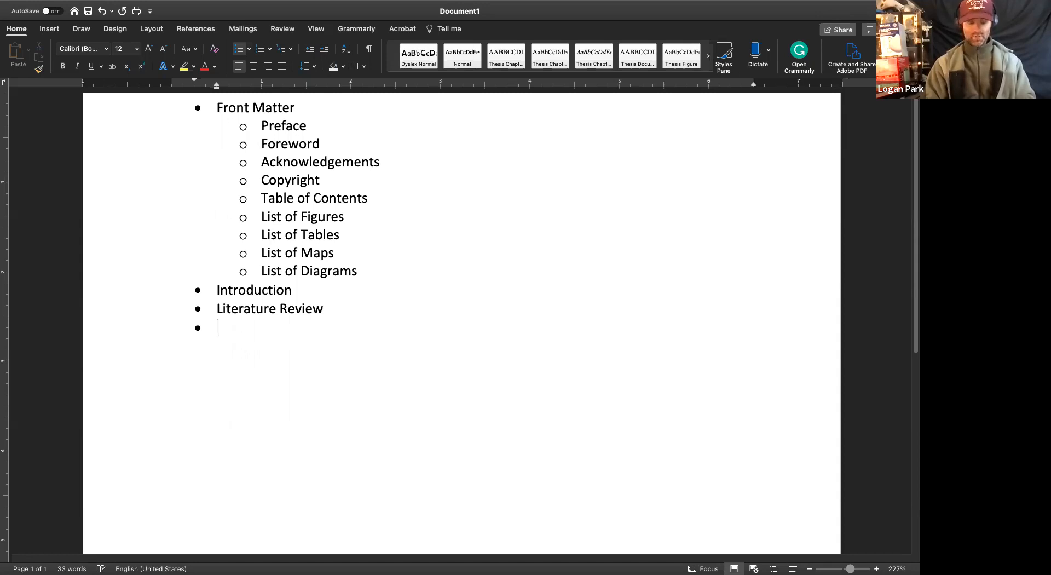
pyautogui.write('Methods')
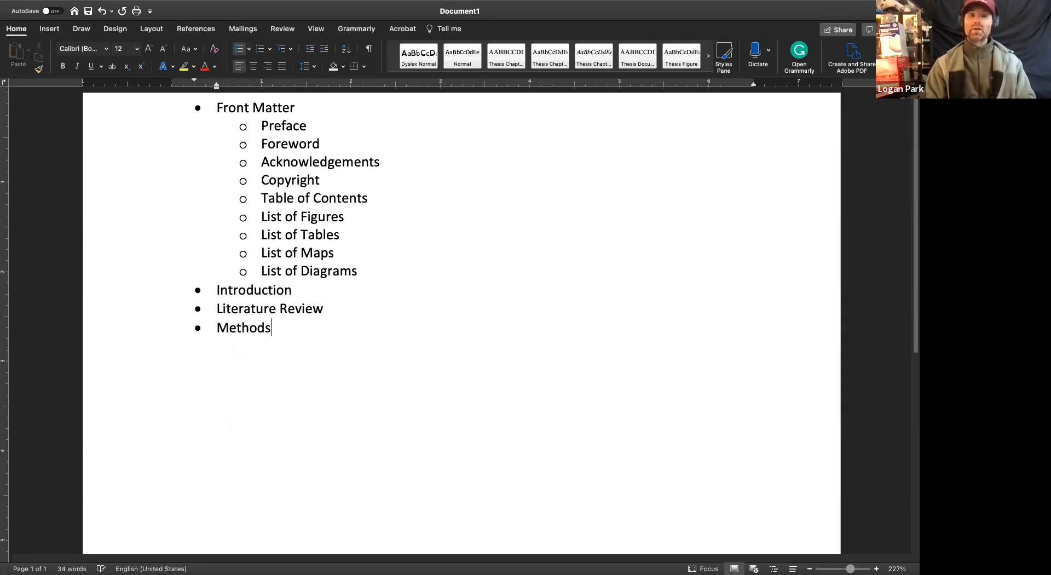
# Step: Add the top-level bullets "Anticipated Results" and "Works Cited" below Methods
pyautogui.press('Return')
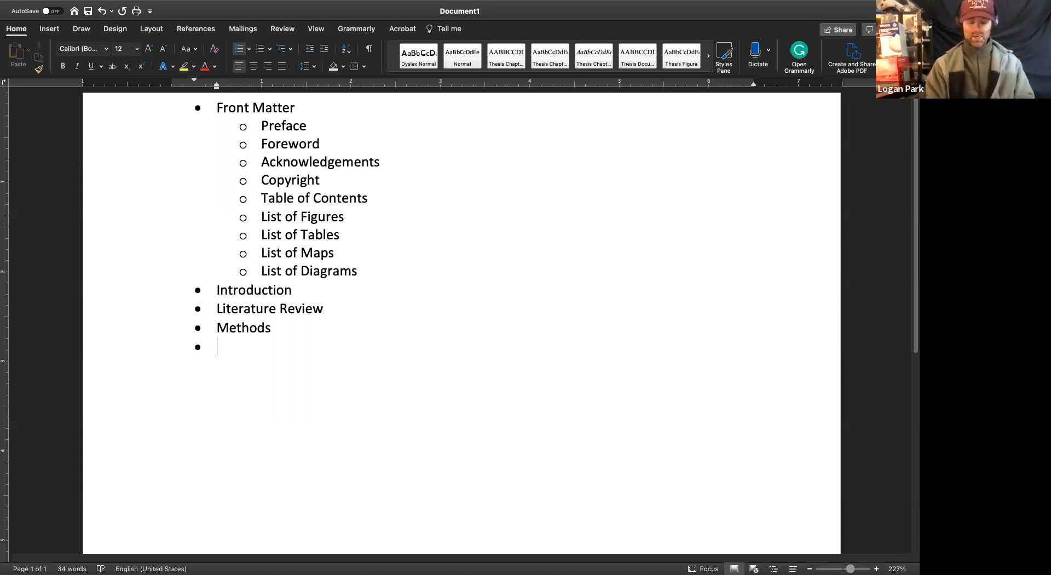
pyautogui.write('Antici')
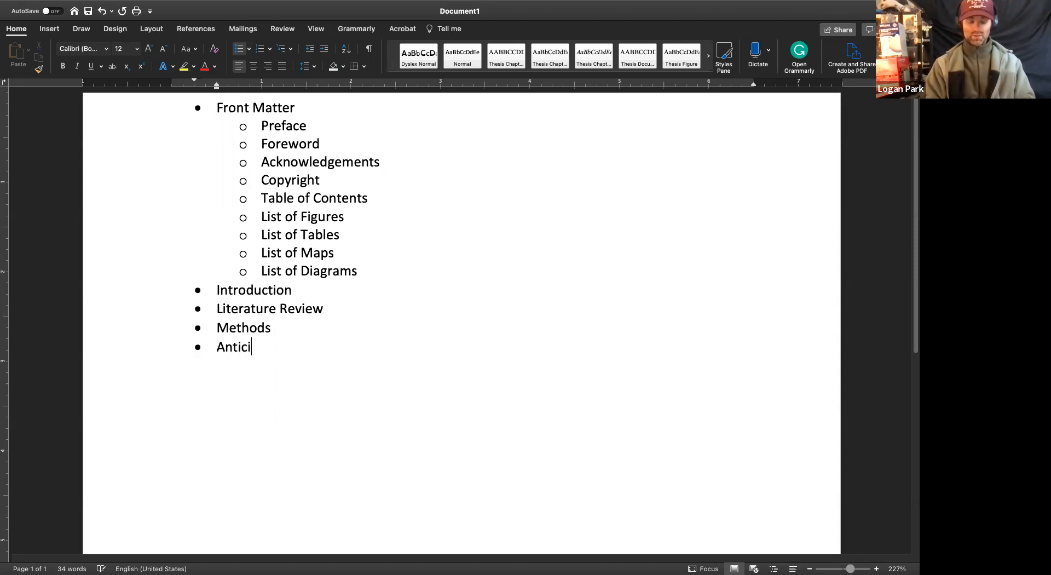
pyautogui.write('pated Results')
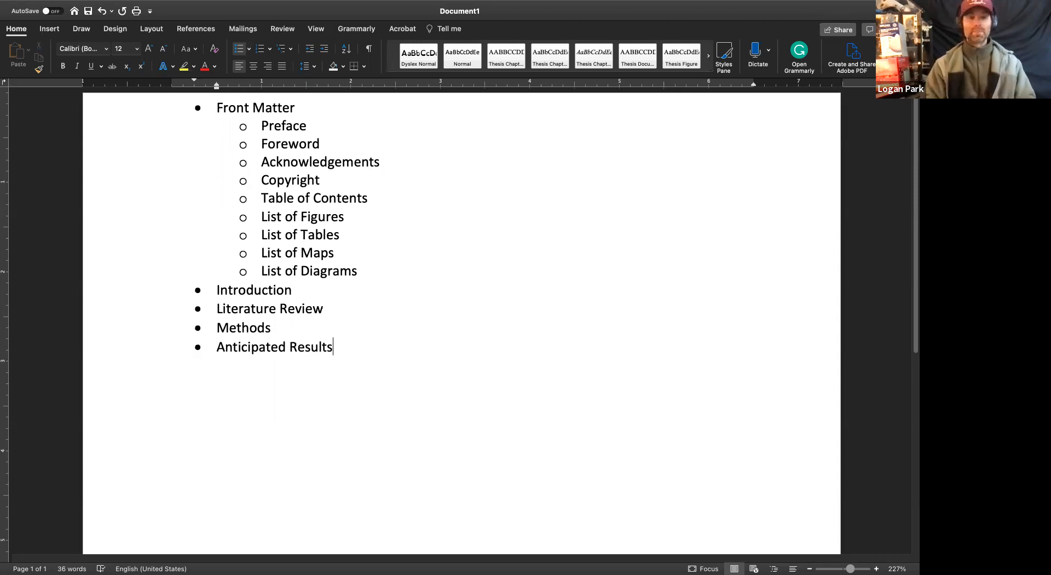
pyautogui.press('Return')
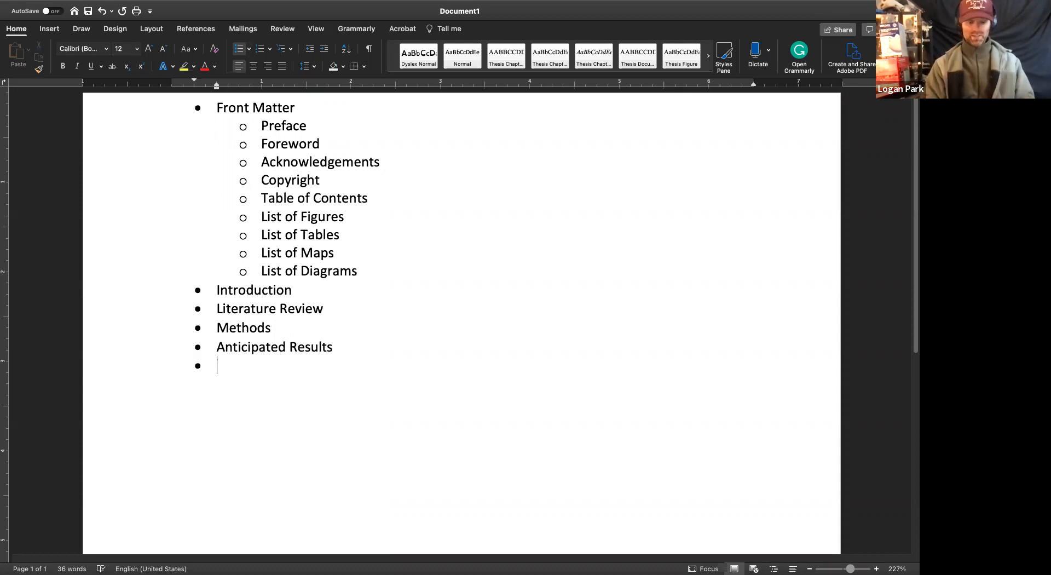
pyautogui.write('Work')
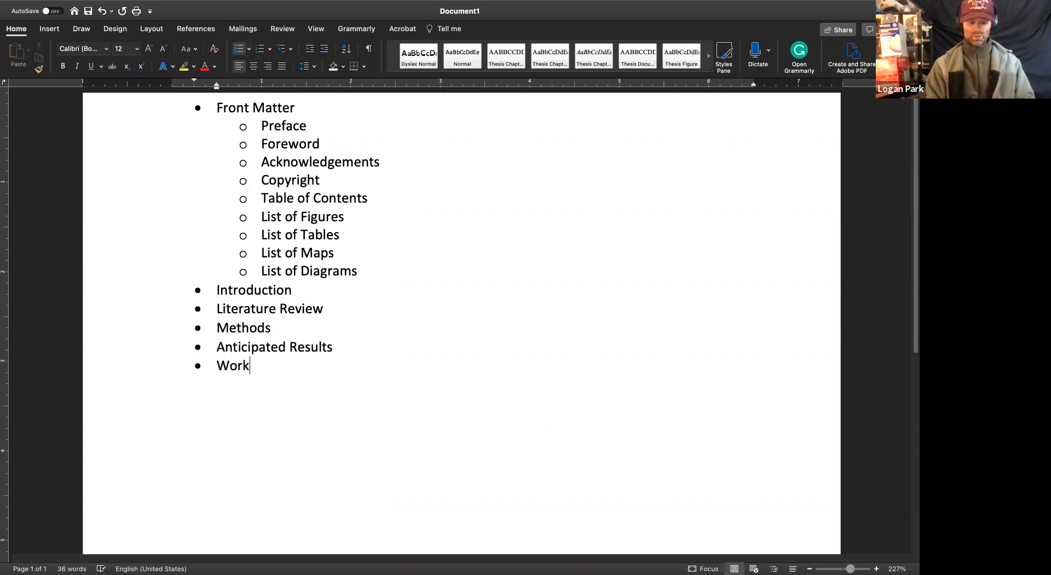
pyautogui.write('s Cited')
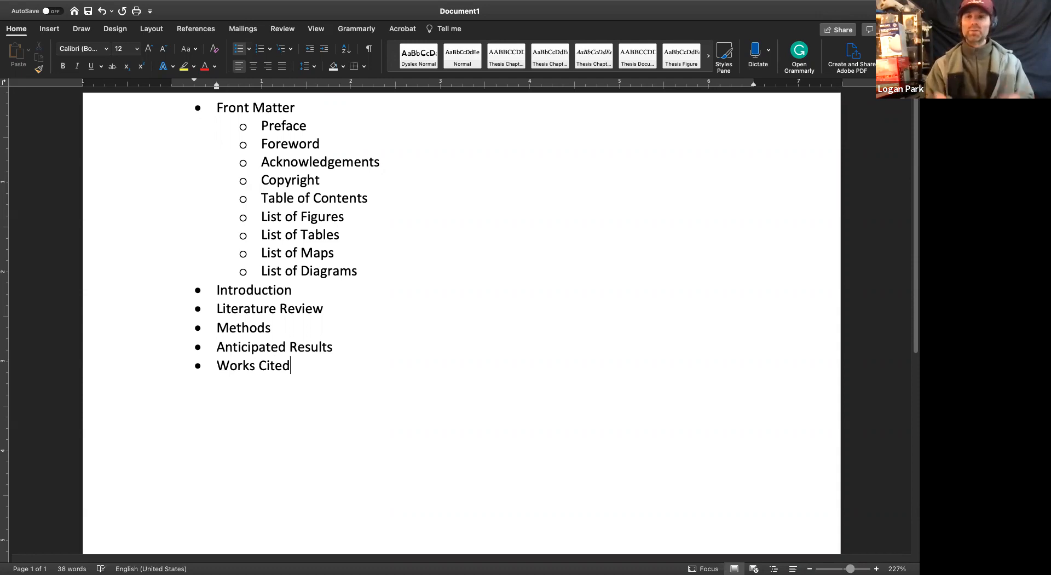
# Step: Add "Appendixes" as the last top-level bullet, directly below Works Cited
pyautogui.press('Return')
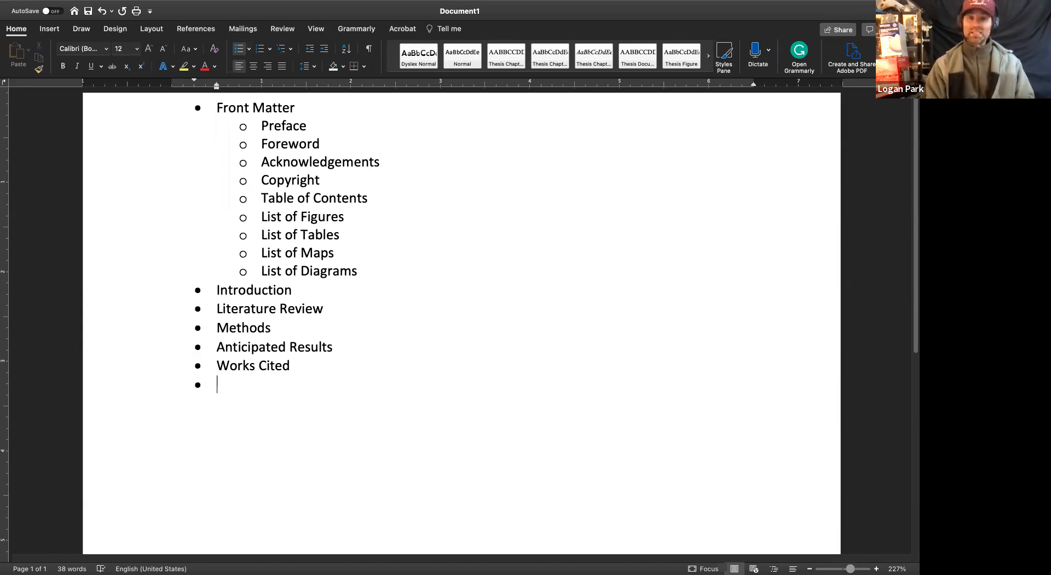
pyautogui.write('Appen')
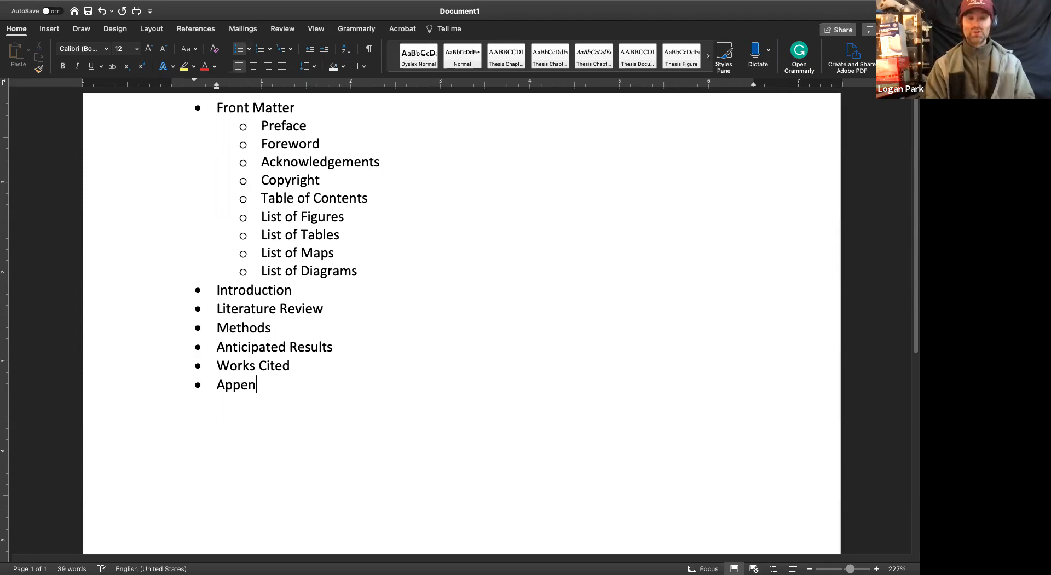
pyautogui.write('dixes')
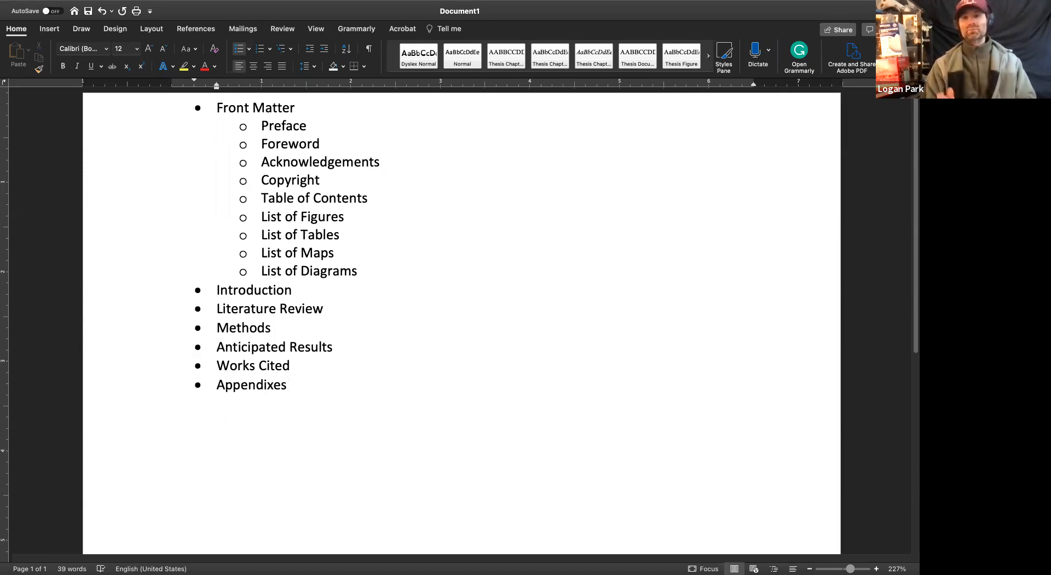
# Step: Insert an empty second-level bullet under Introduction, above Literature Review
pyautogui.press('Up')
pyautogui.press('Up')
pyautogui.press('Up')
pyautogui.press('Up')
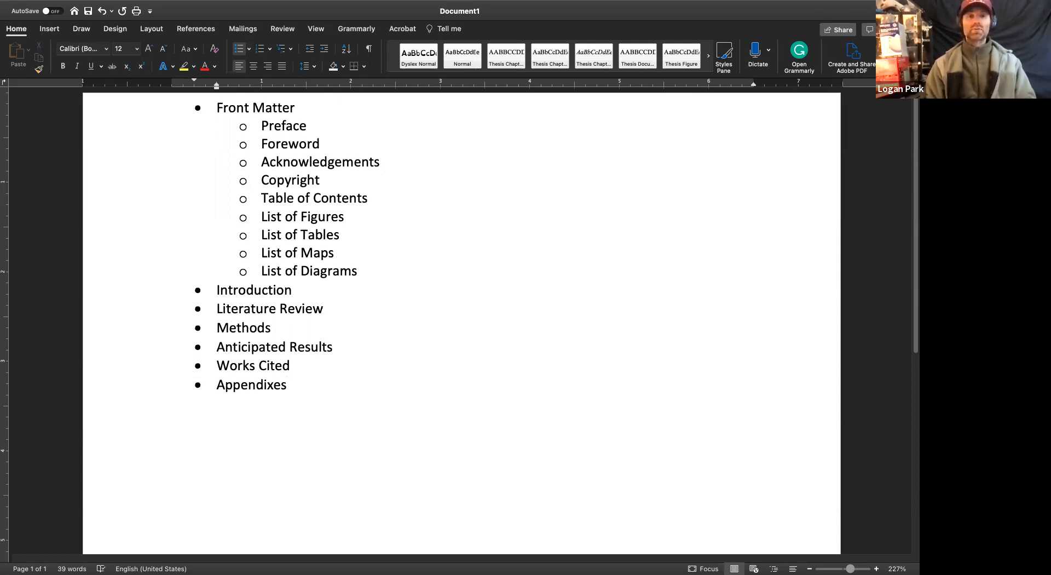
pyautogui.press('Return')
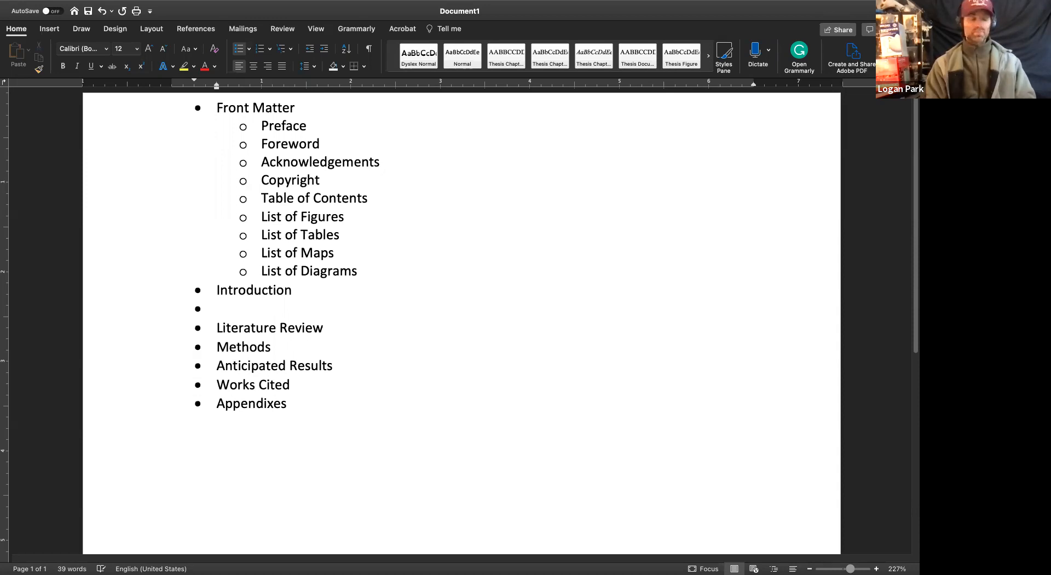
pyautogui.press('Tab')
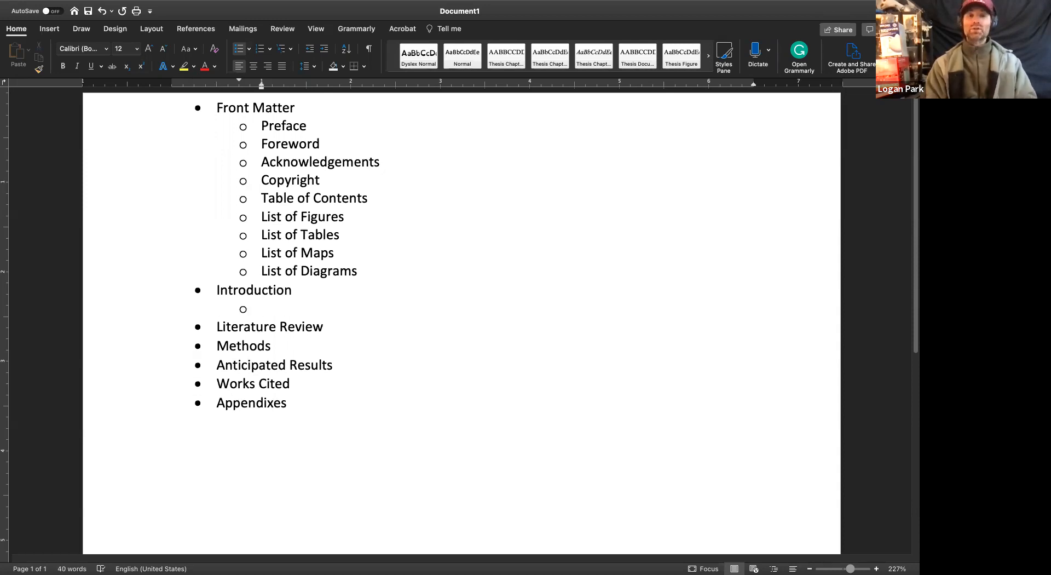
# Step: Enter "Problem State" as the text of the empty sub-bullet under Introduction
pyautogui.moveTo(850, 569); pyautogui.dragTo(864, 569)
pyautogui.scroll(-5, 805, 520)
pyautogui.scroll(-1, 729, 395)
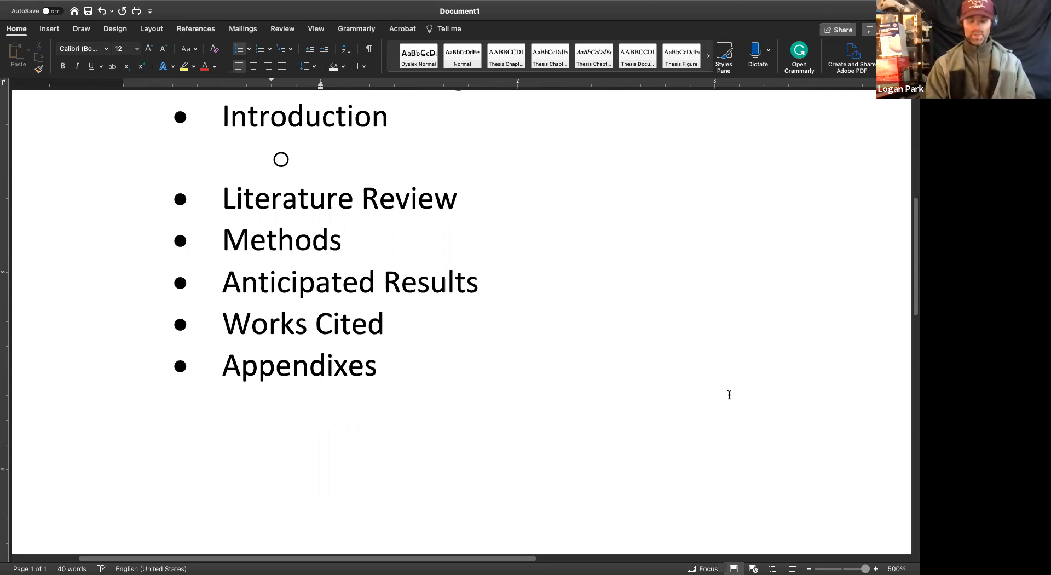
pyautogui.write('Problem ')
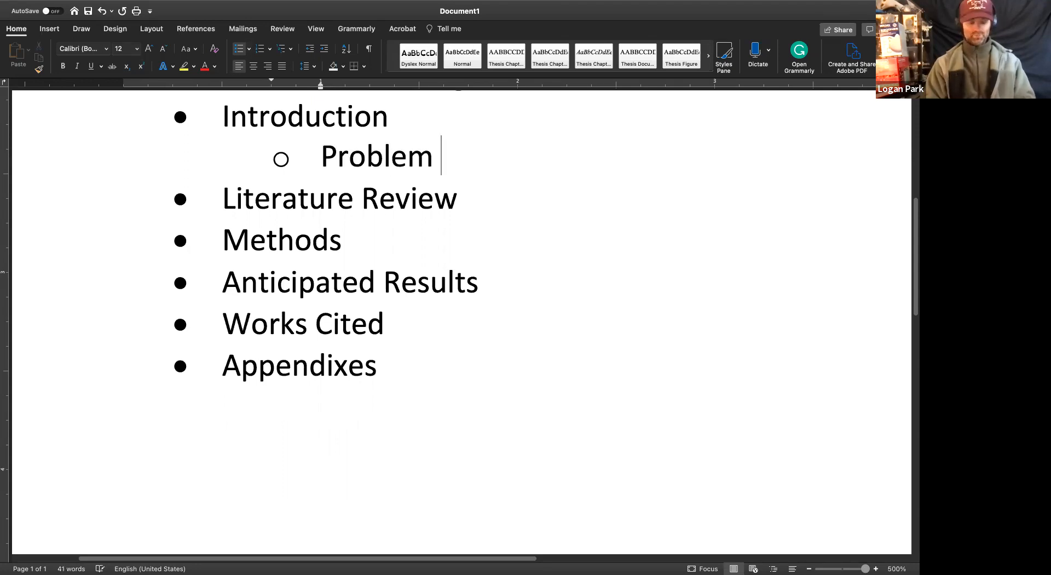
pyautogui.write('Str')
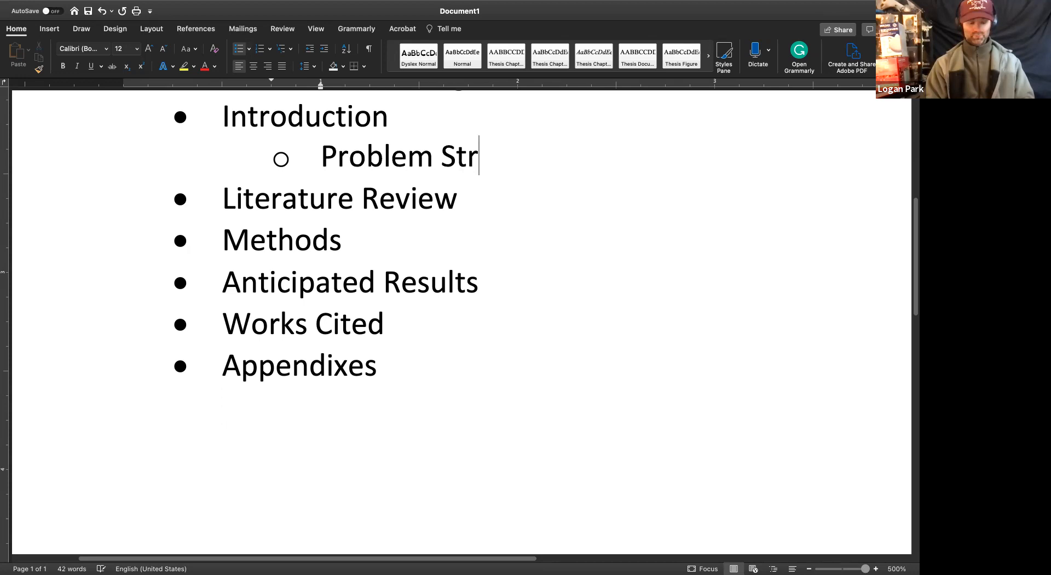
pyautogui.press('BackSpace')
pyautogui.write('ate')
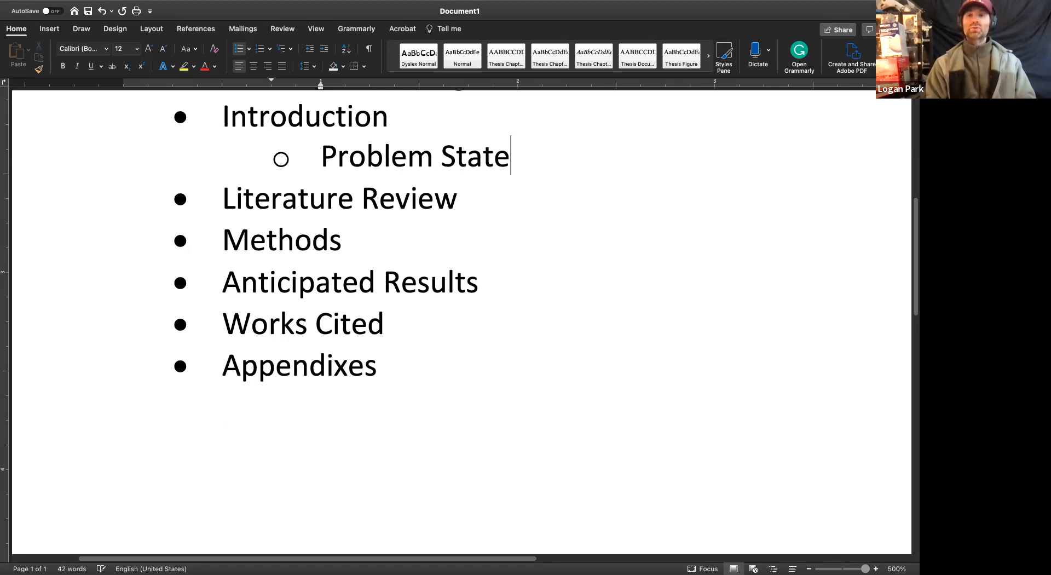